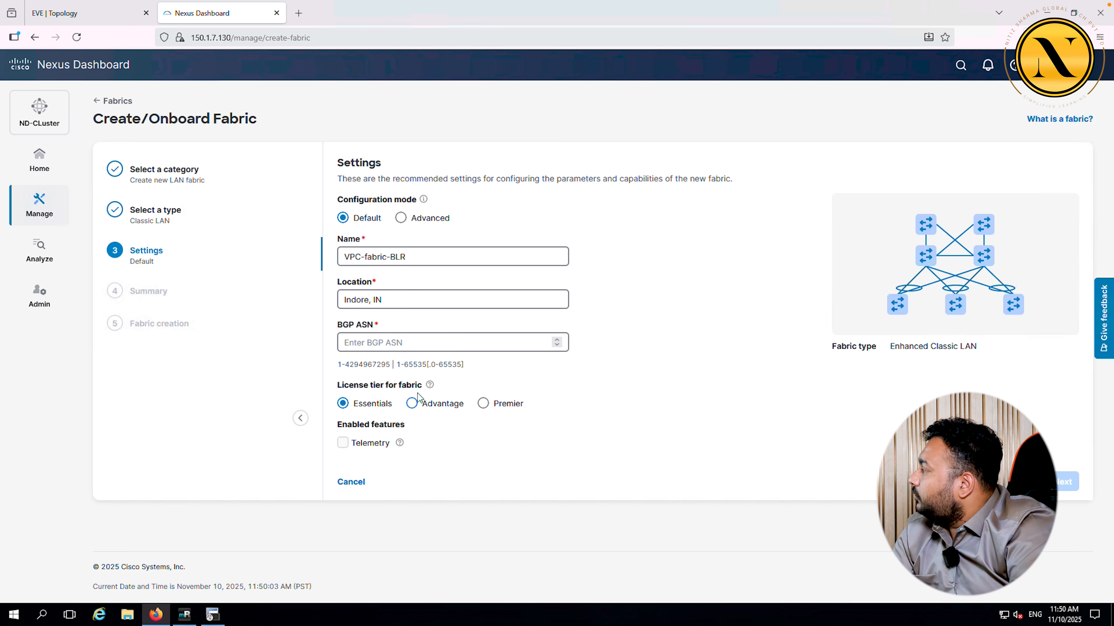
Step: Enter BGP ASN 65501, review the fabric summary, and submit VPC-fabric-BLR for creation
click(394, 341)
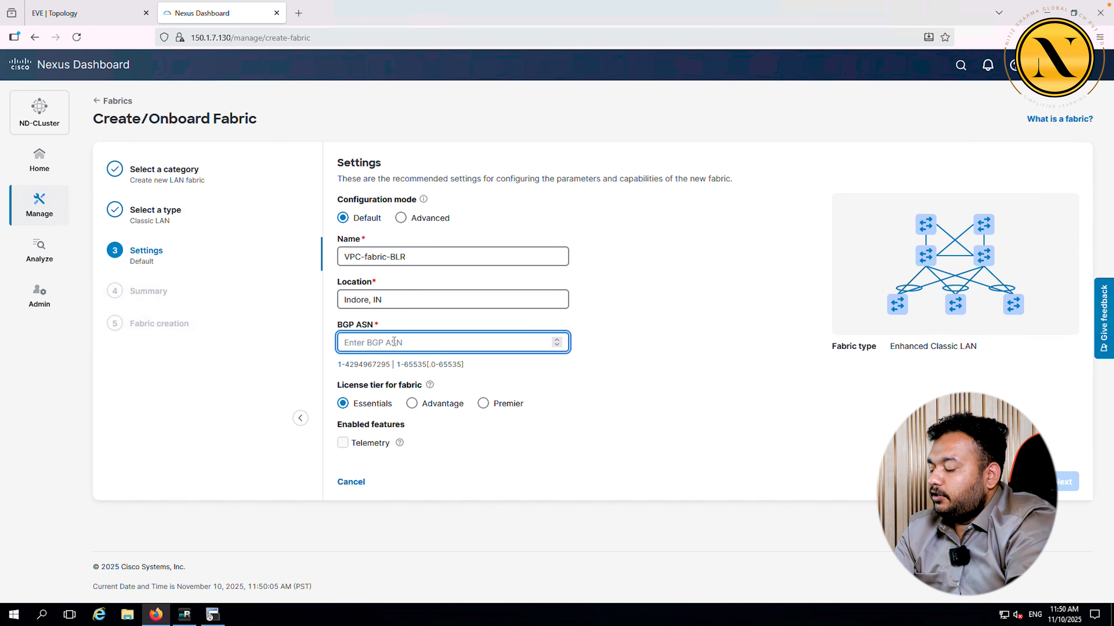
text(65501)
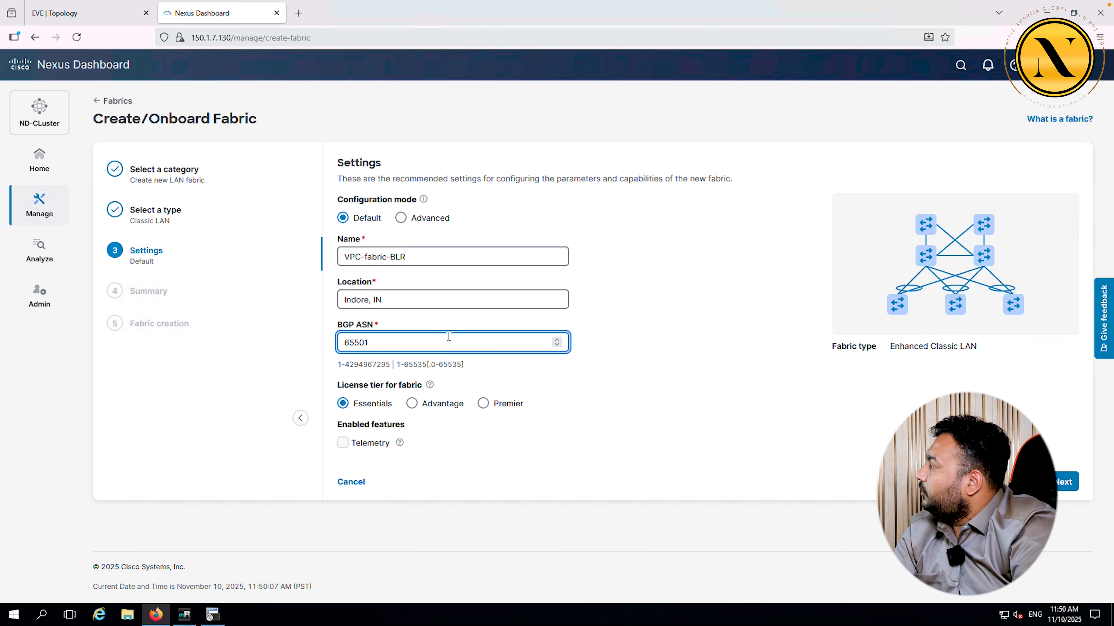
click(1064, 481)
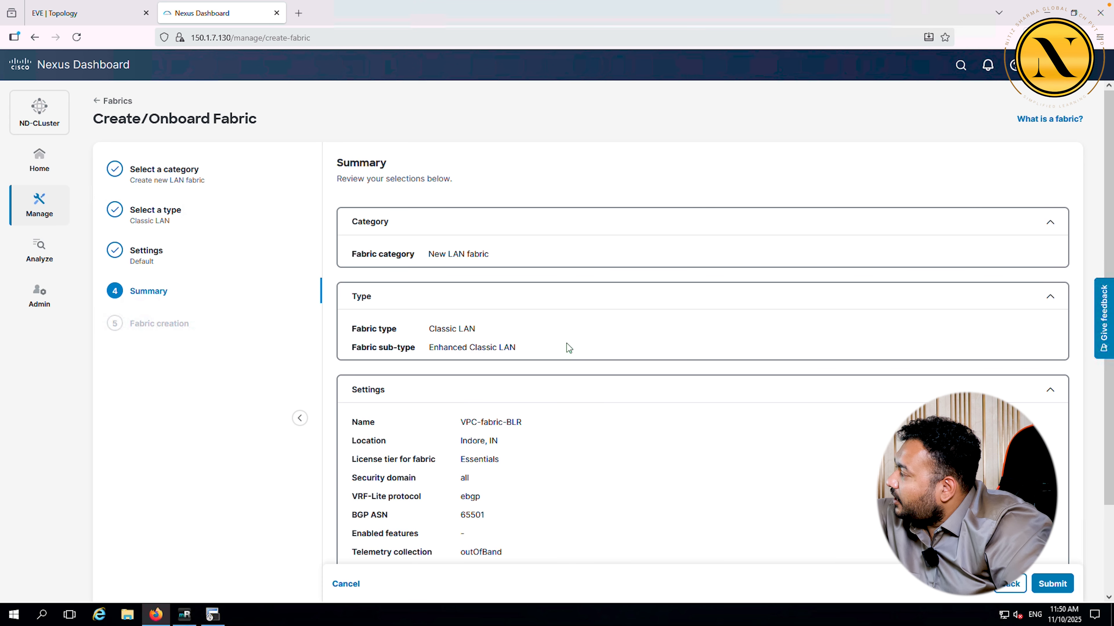
scroll(577, 391, down, 2)
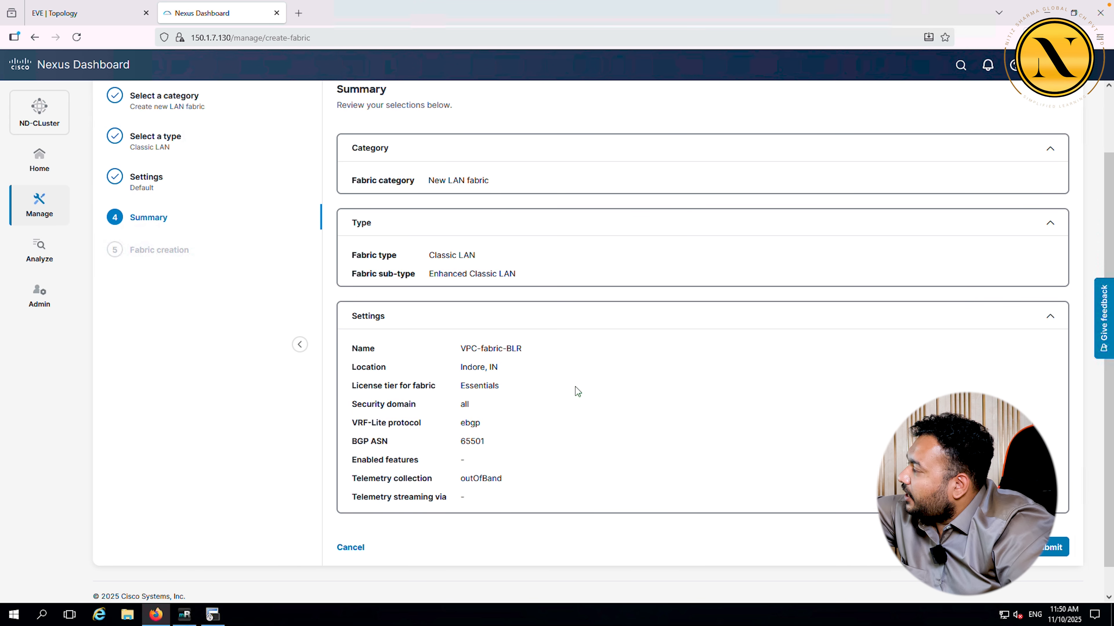
scroll(577, 392, down, 1)
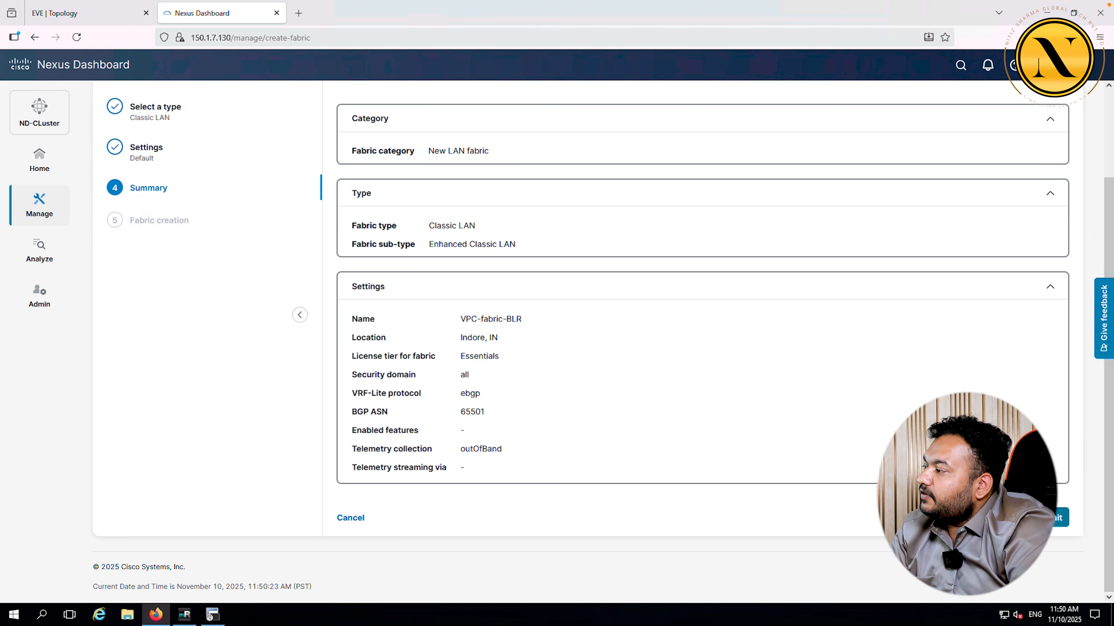
click(1047, 518)
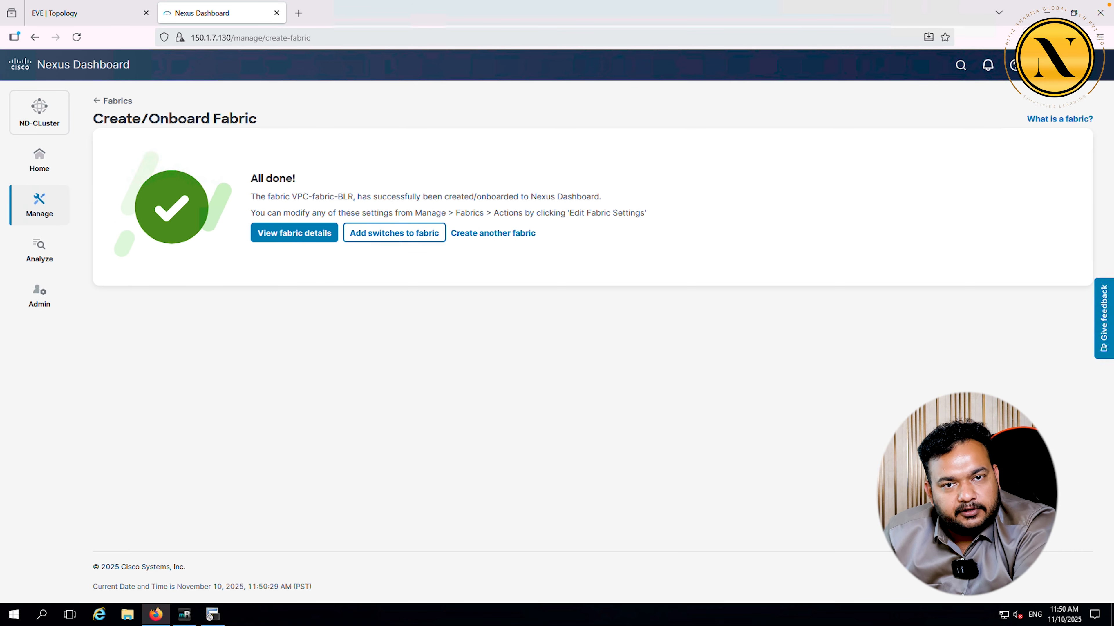
Step: Open the new VPC-fabric-BLR fabric's details and its switch Inventory
click(291, 235)
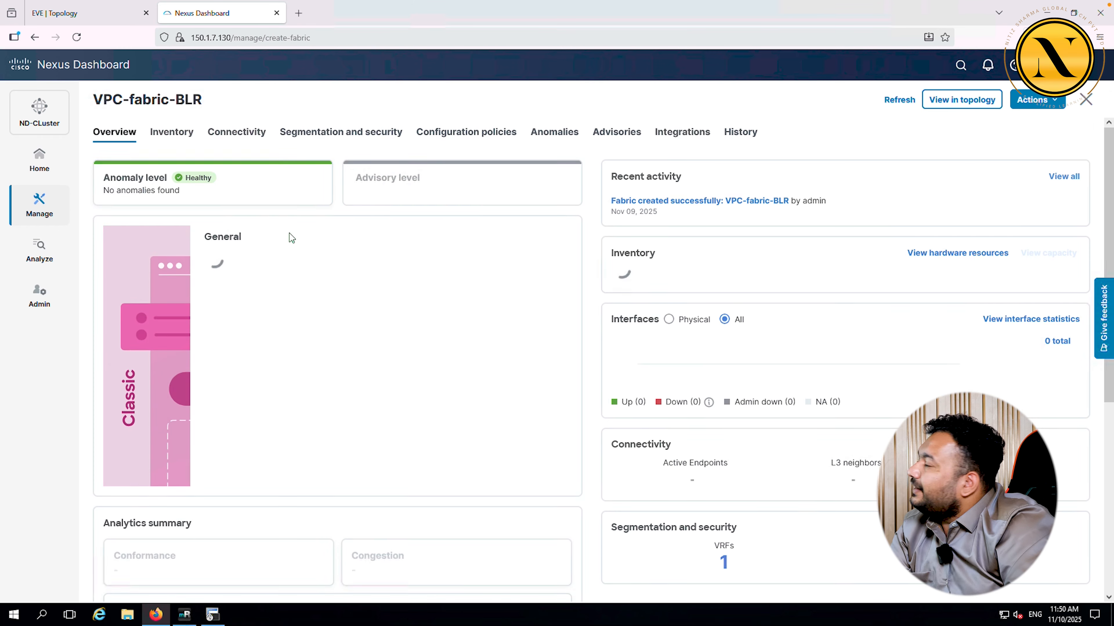
click(170, 136)
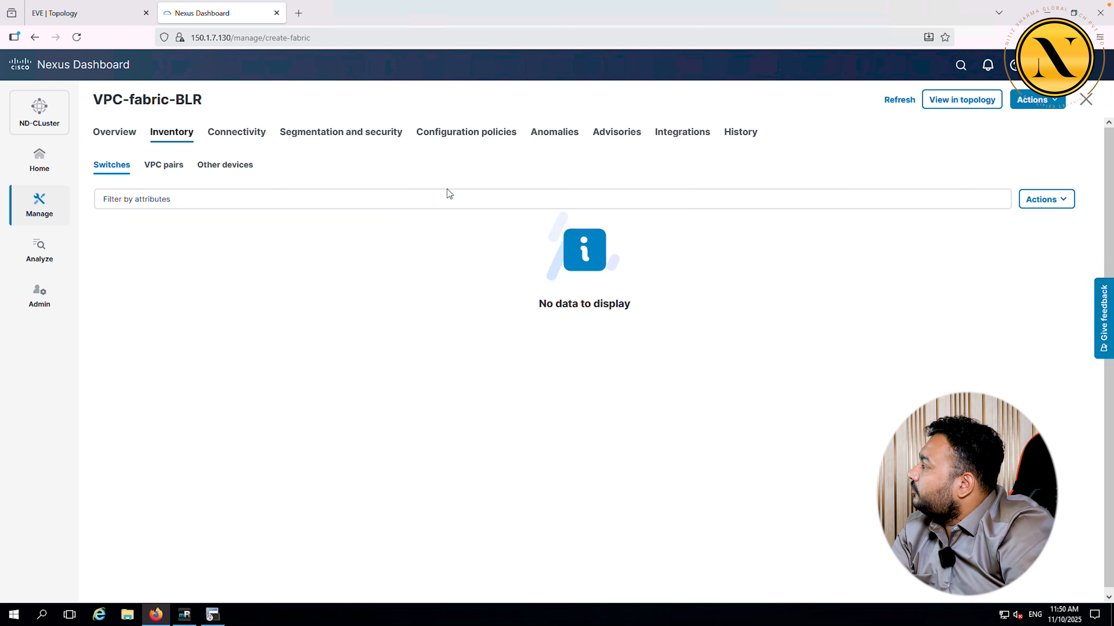
click(1034, 199)
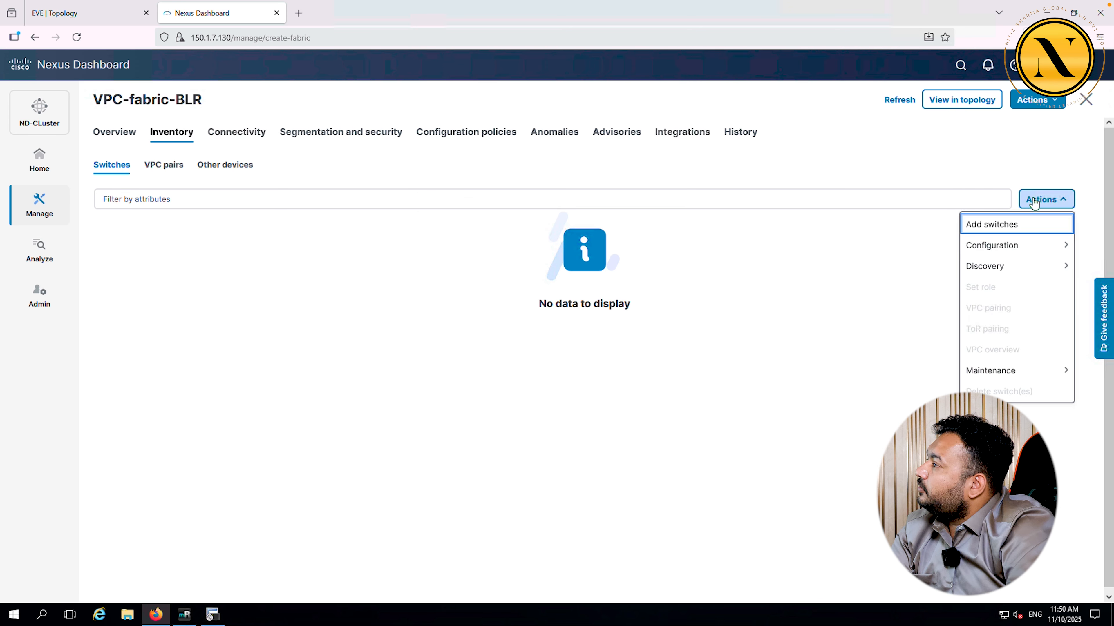
mouse_move(1008, 273)
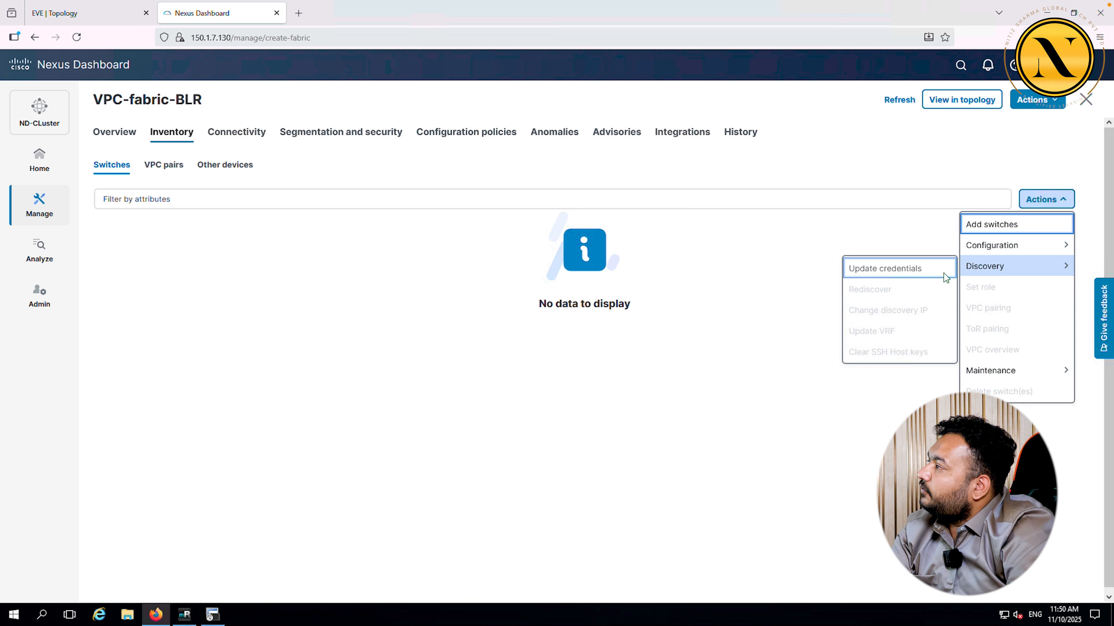
Step: Start adding switches by Seed IP, then switch to the SecureCRT switch sessions
click(1034, 101)
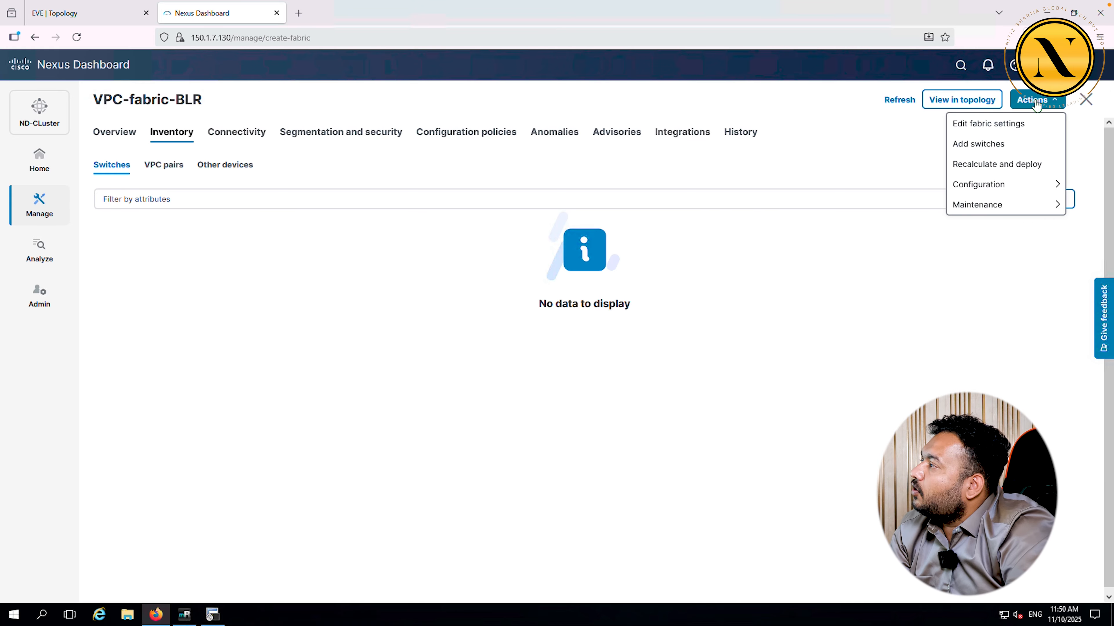
click(1004, 144)
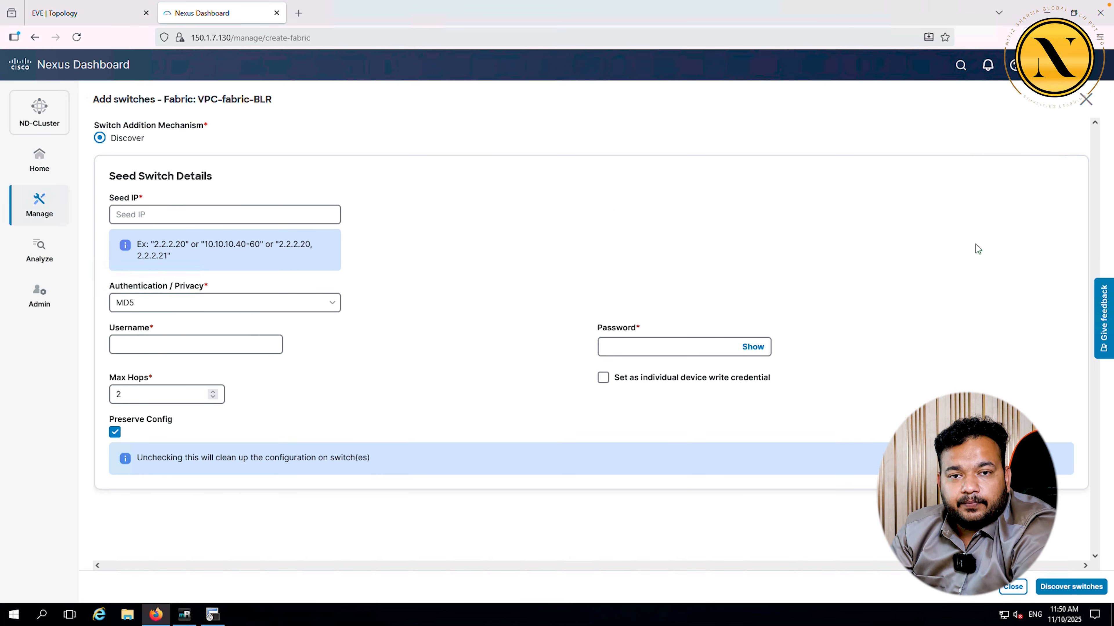
click(194, 212)
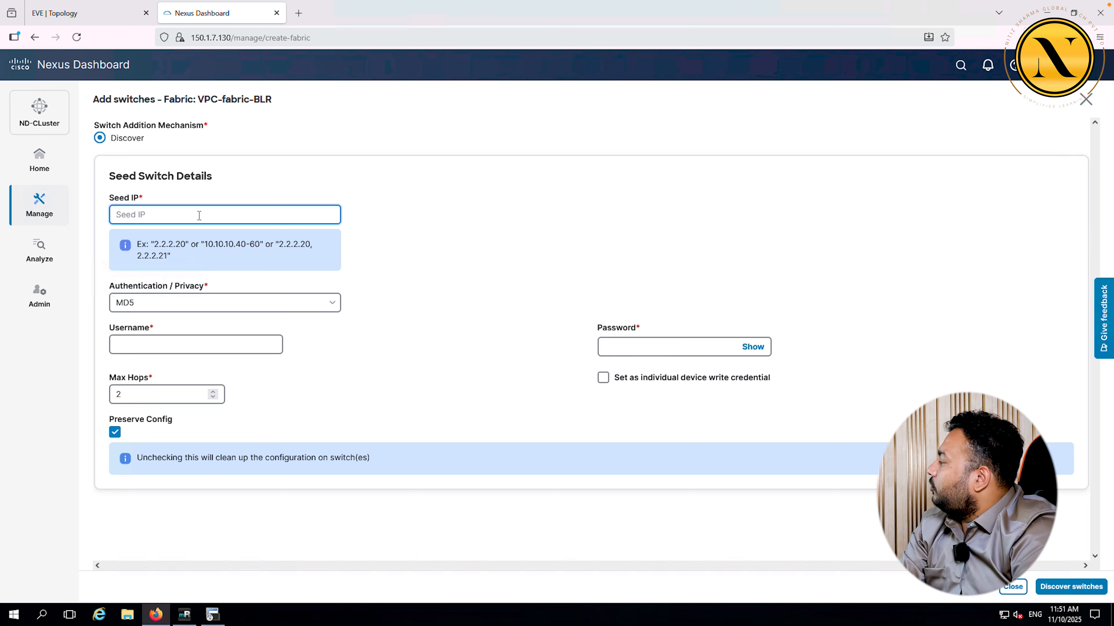
click(212, 614)
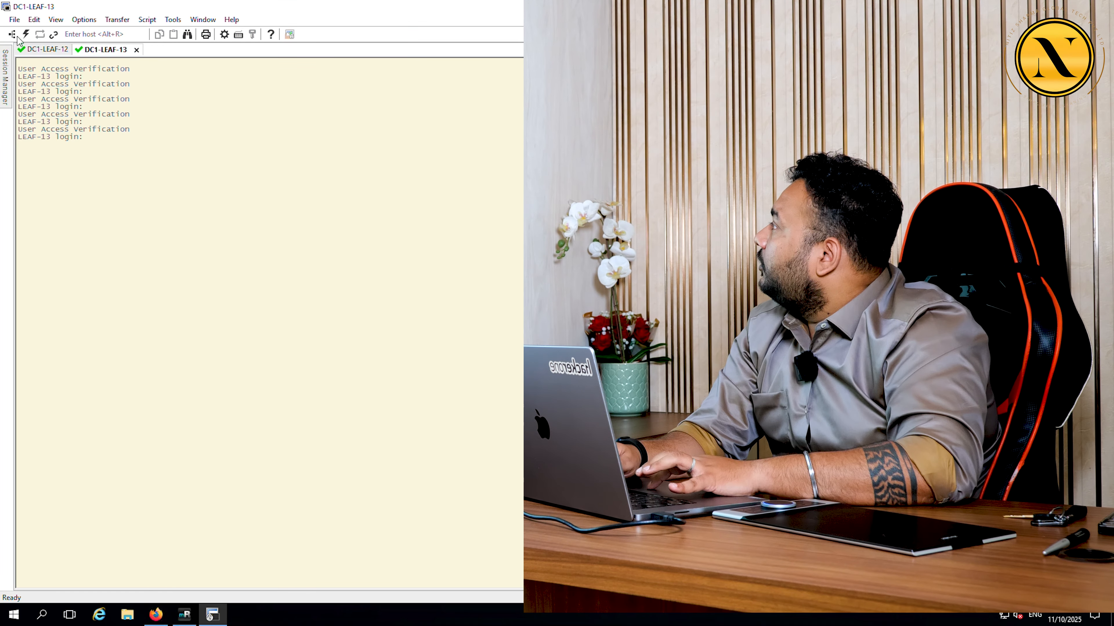
Step: Log in to the DC1-LEAF-12 session in SecureCRT as admin
click(42, 49)
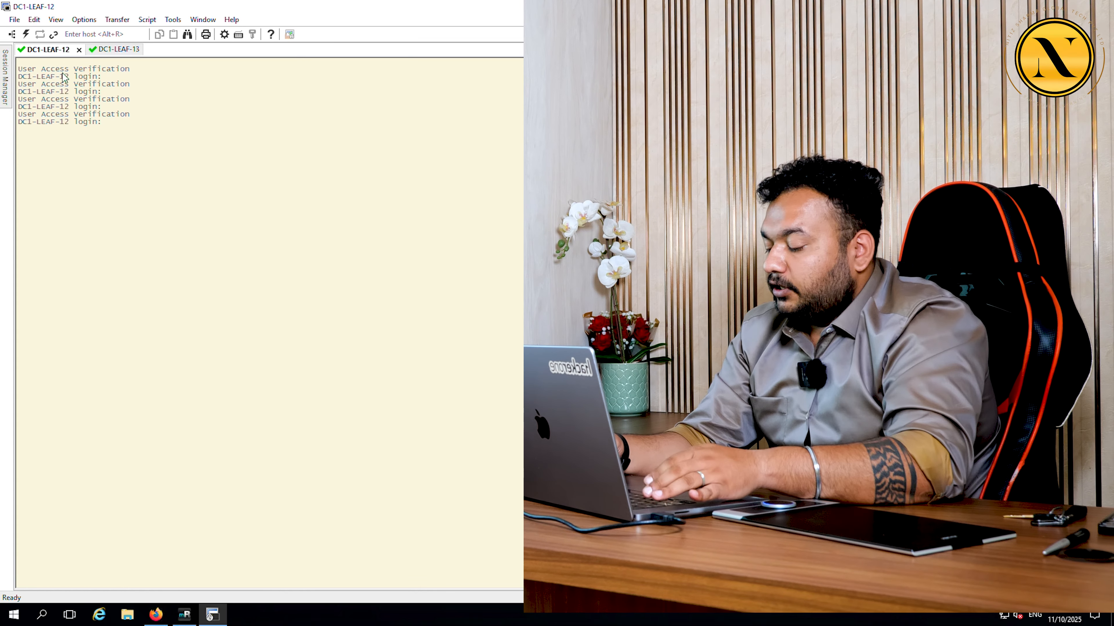
text(a)
scroll(63, 73, up, 3)
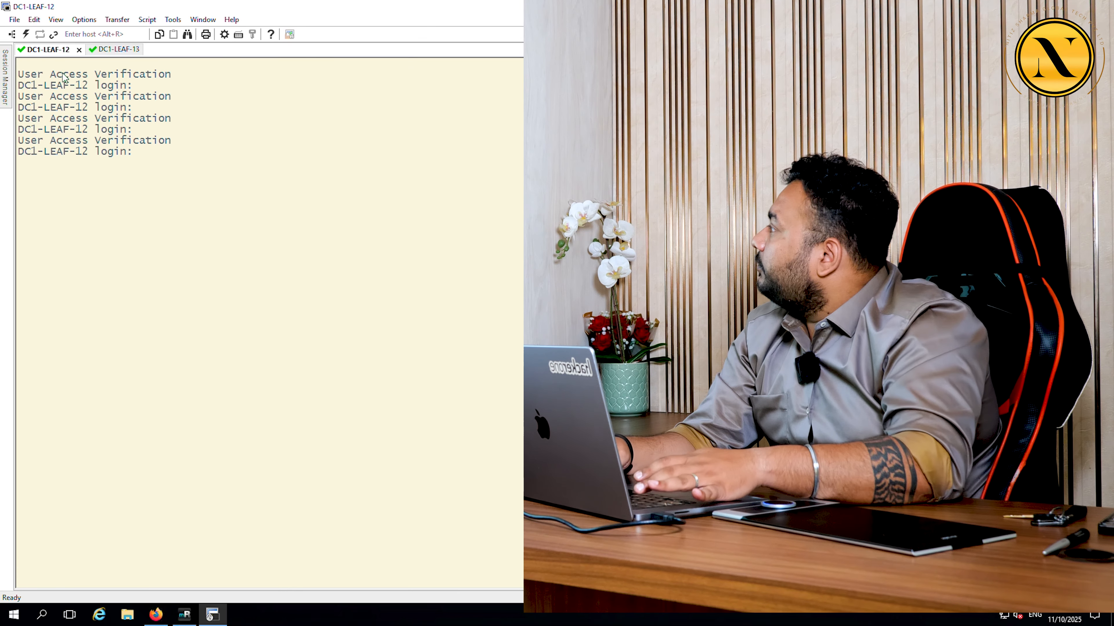
text(admin)
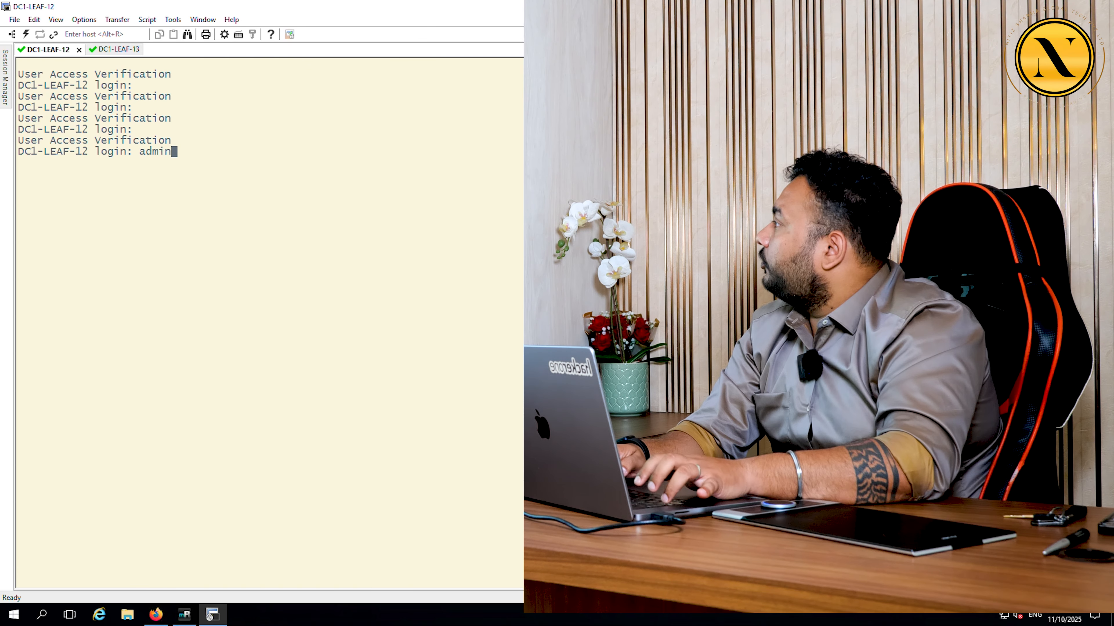
key(Return)
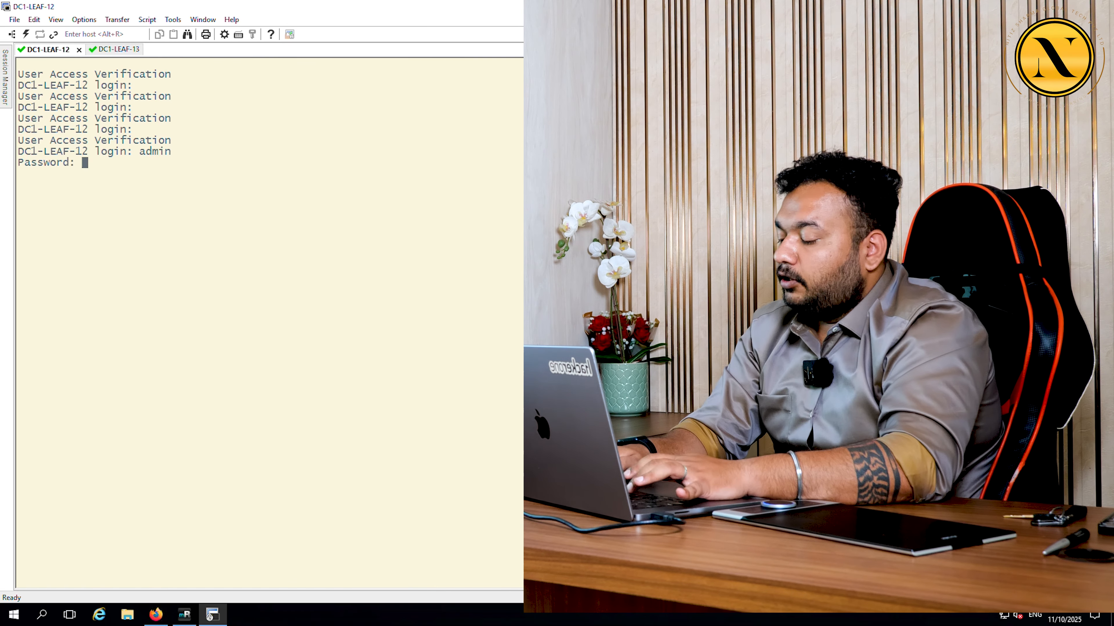
key(Return)
Step: Run 'show ip int br' and 'show run int mgmt0' and select the mgmt0 address 150.1.7.92/24
text(show ip int br)
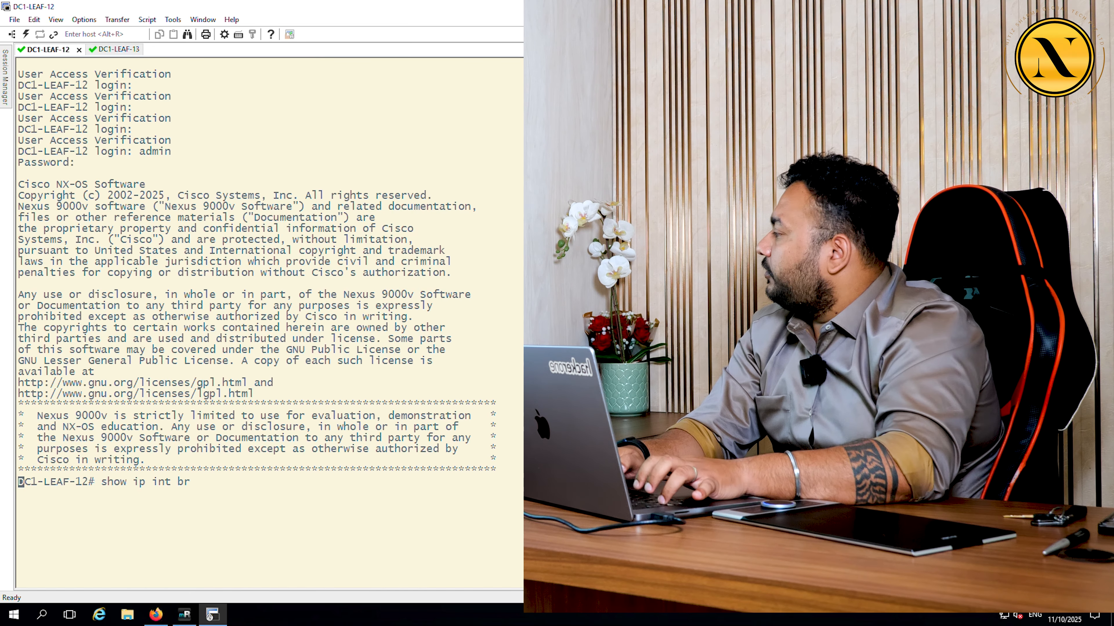
key(Return)
text(show r)
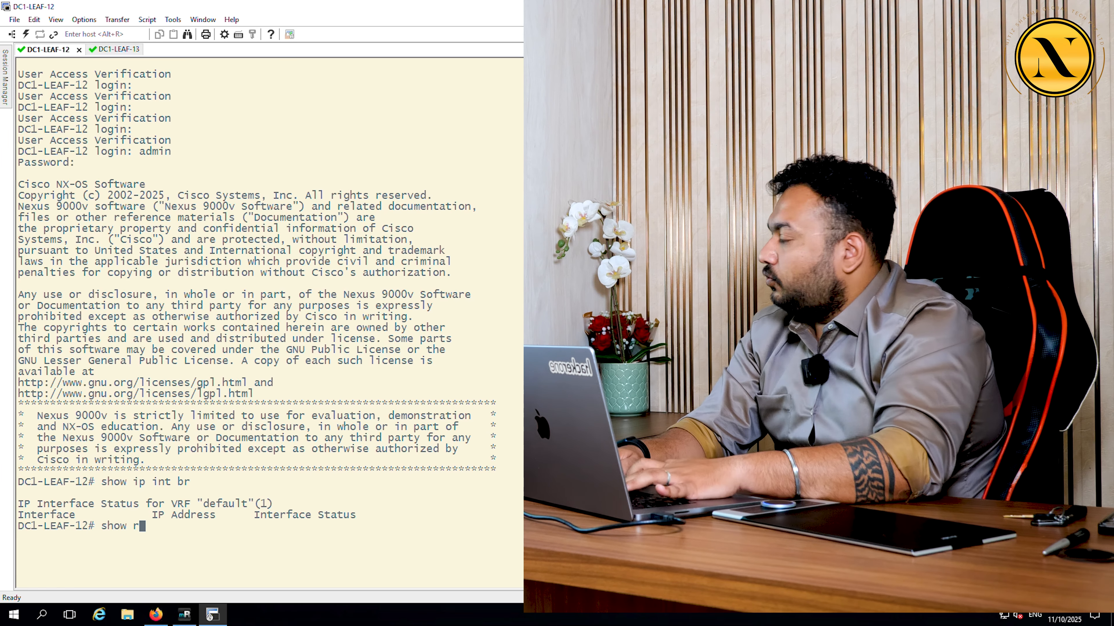
text(un int mgmt0)
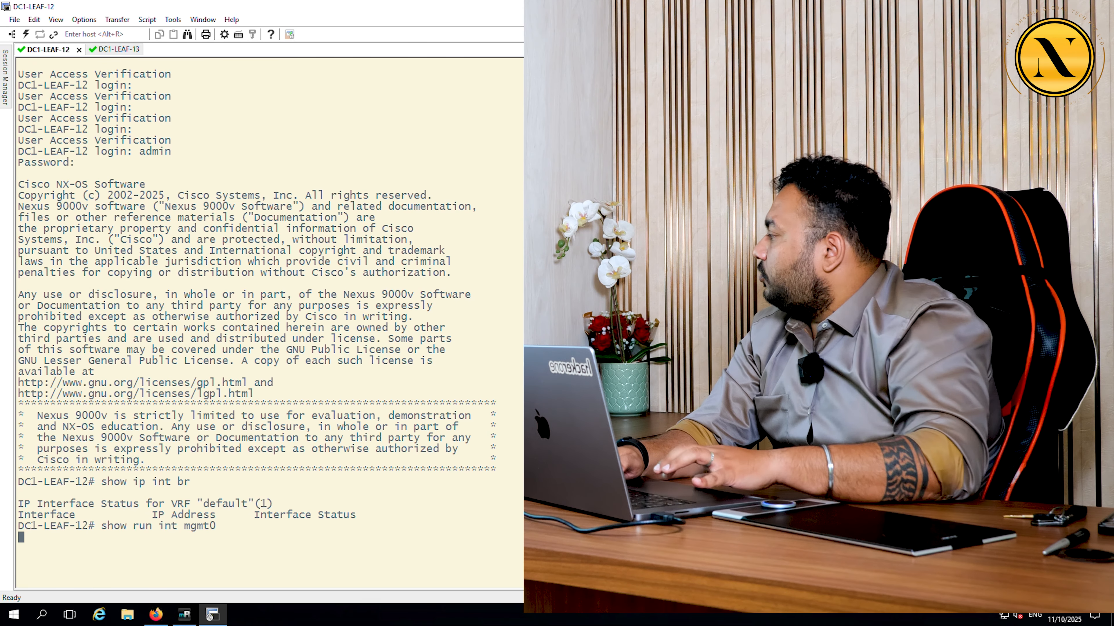
drag(110, 583, 183, 581)
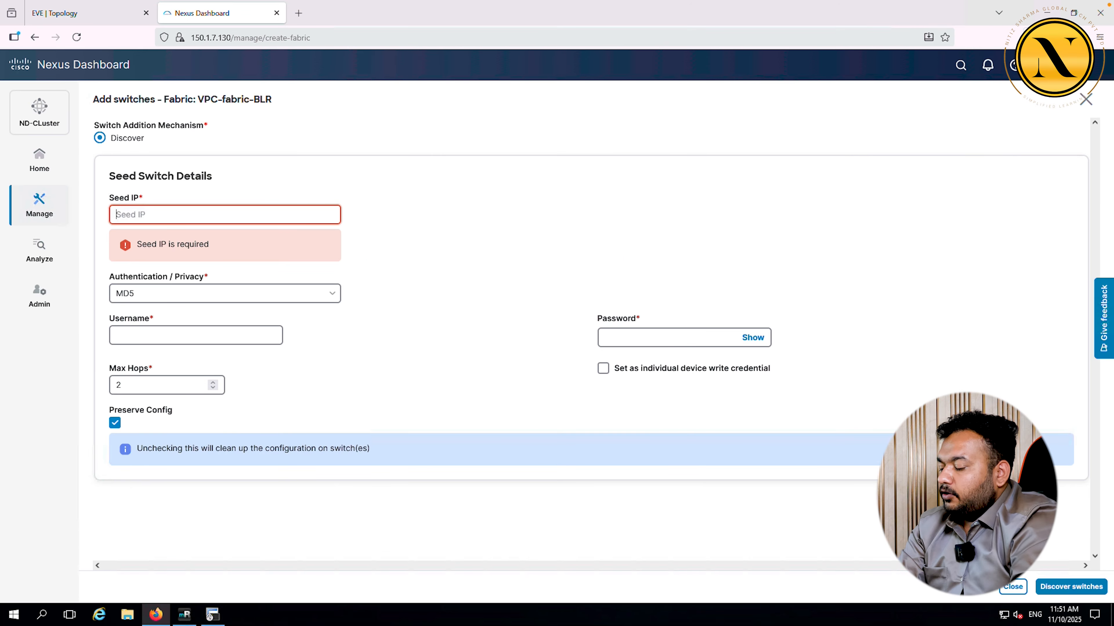
Step: Enter seed range 150.1.7.92-94 with switch username and password, clear Preserve Config, then view the EVE topology
text(.1.7.92-94)
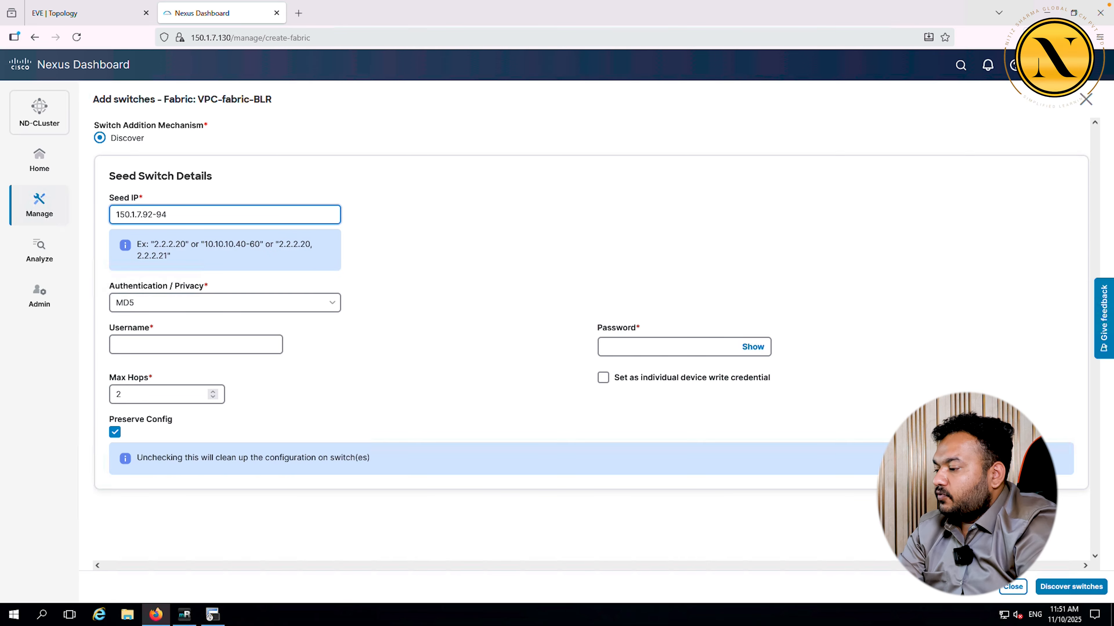
click(158, 342)
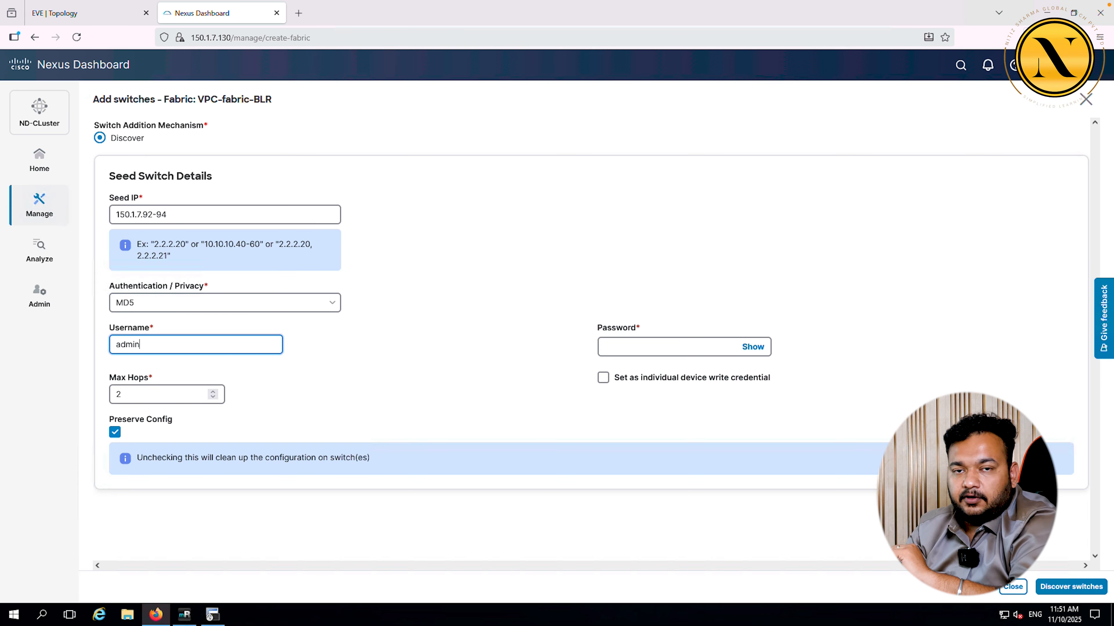
key(Tab)
text(•)
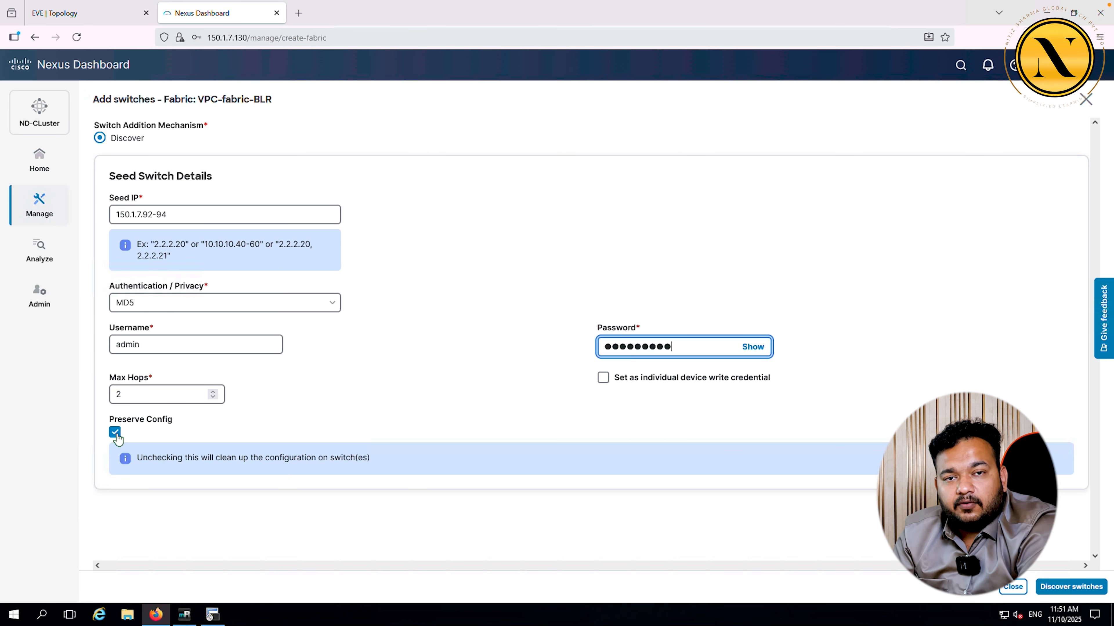
click(115, 433)
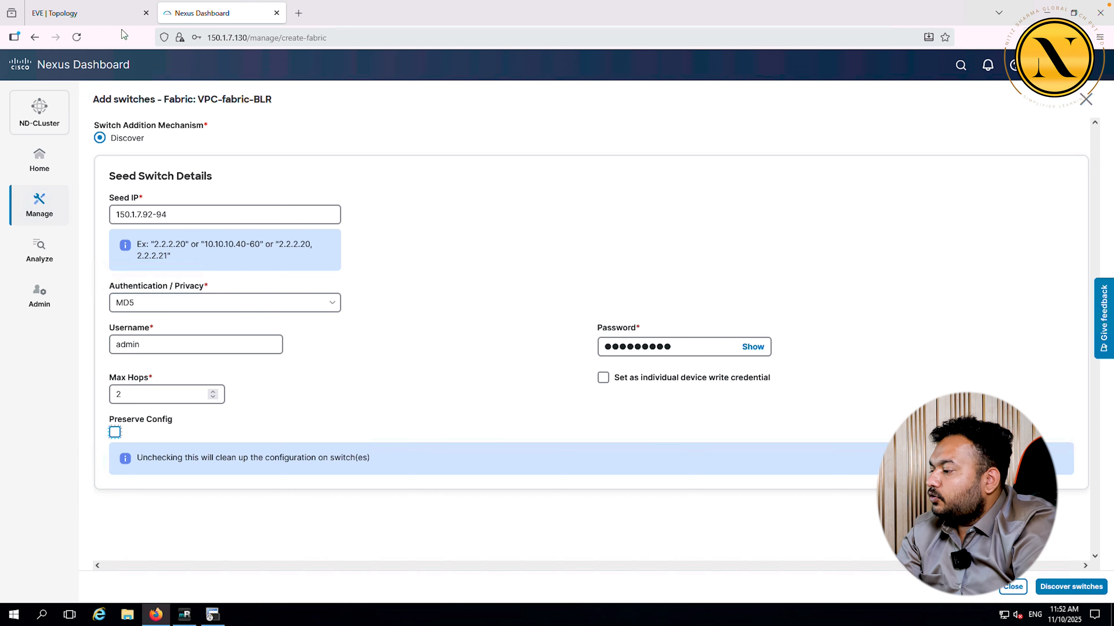
click(118, 13)
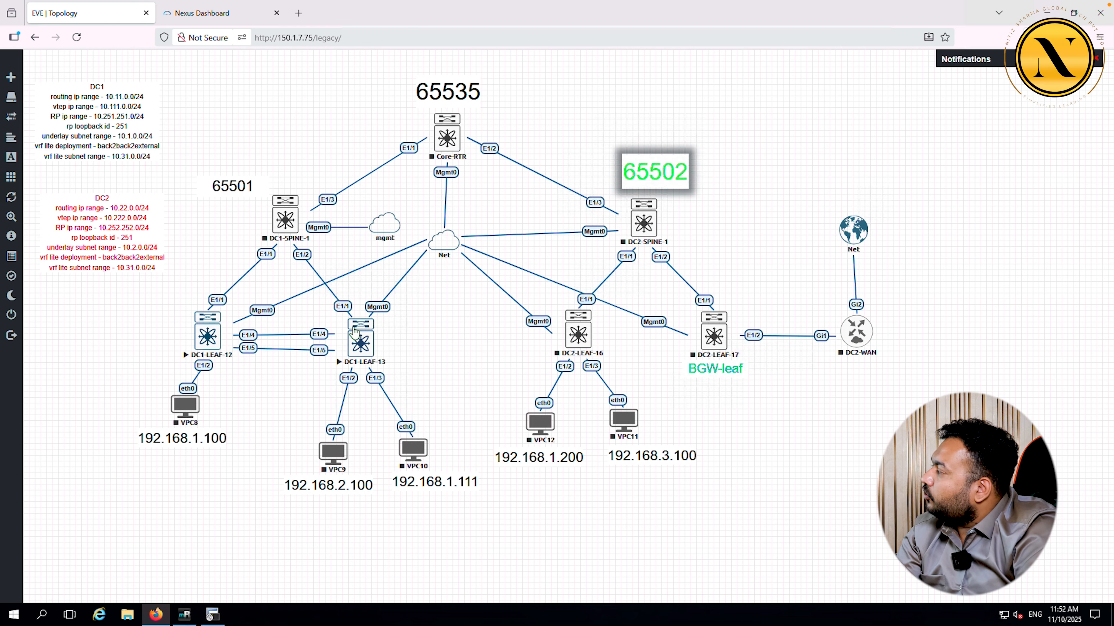
Step: Return from the EVE-NG topology to the Nexus Dashboard Add switches form
click(223, 13)
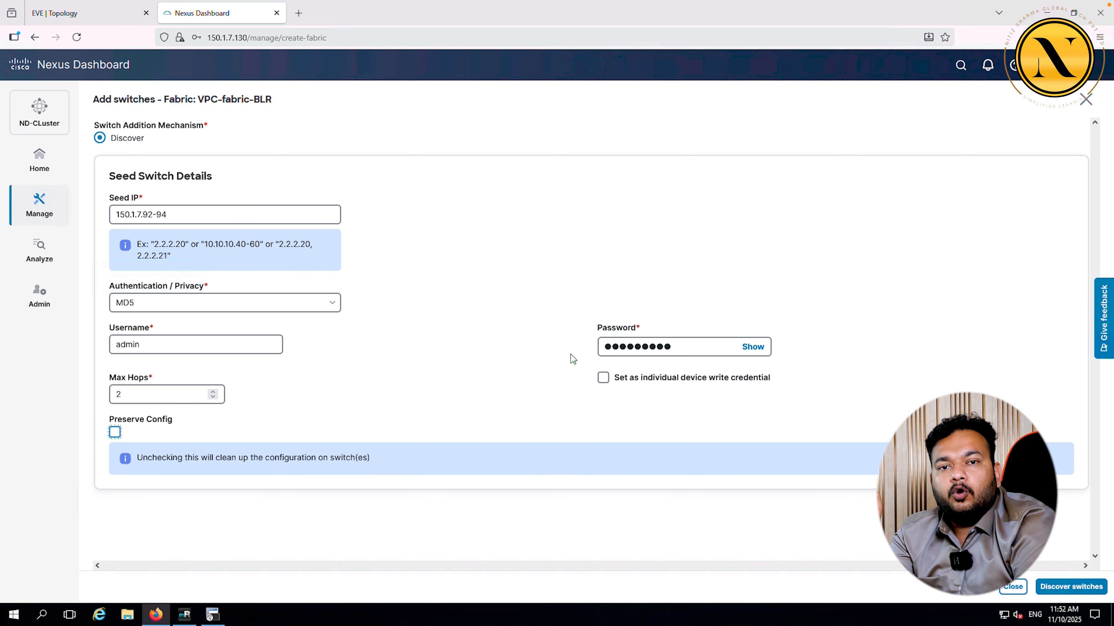
Step: Discover switches in seed range 150.1.7.92-94 and confirm the warning
click(1056, 587)
click(578, 370)
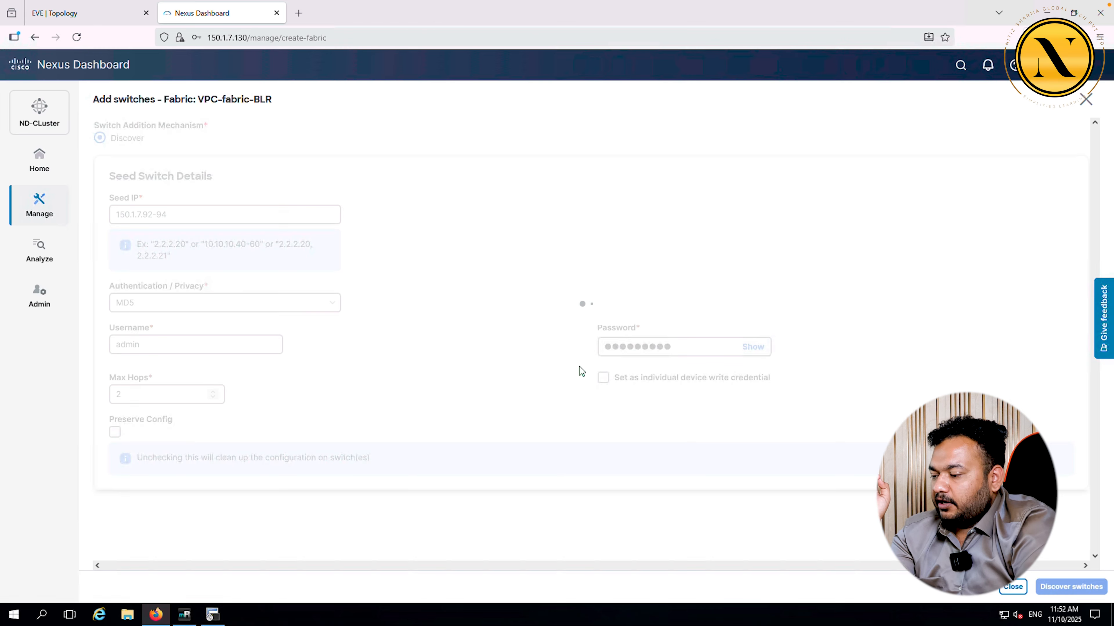